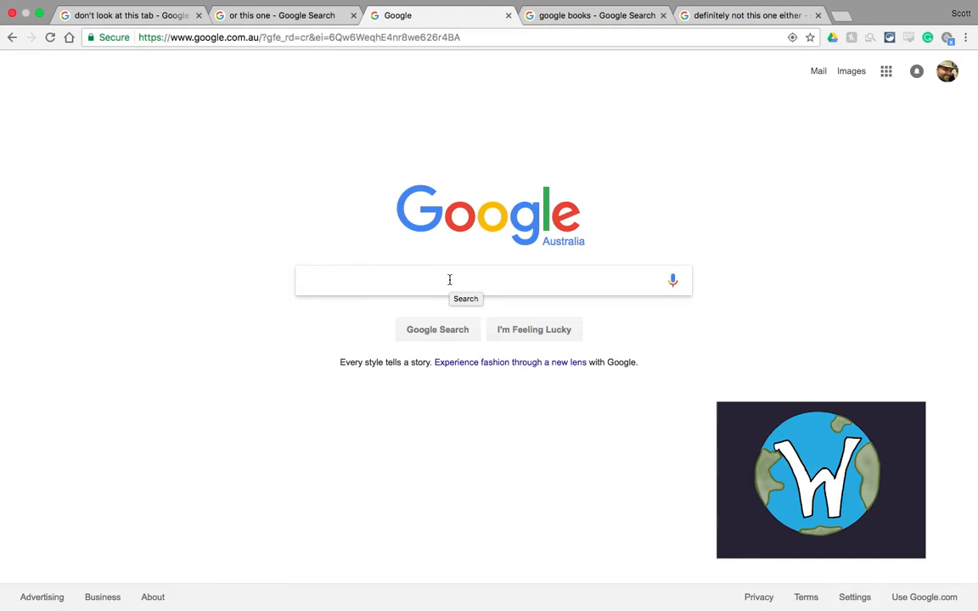
pyautogui.write('Per')
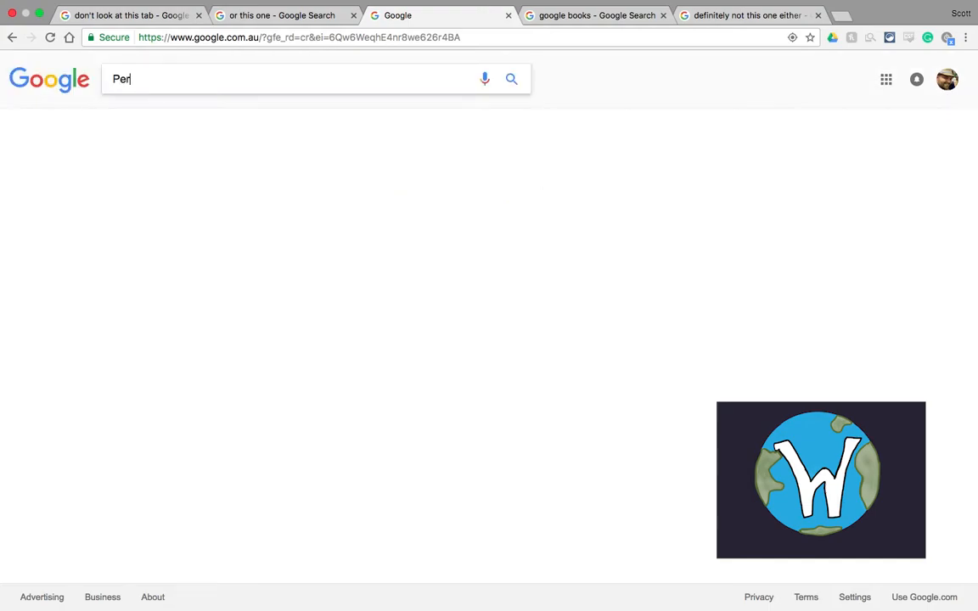
pyautogui.write('icles ')
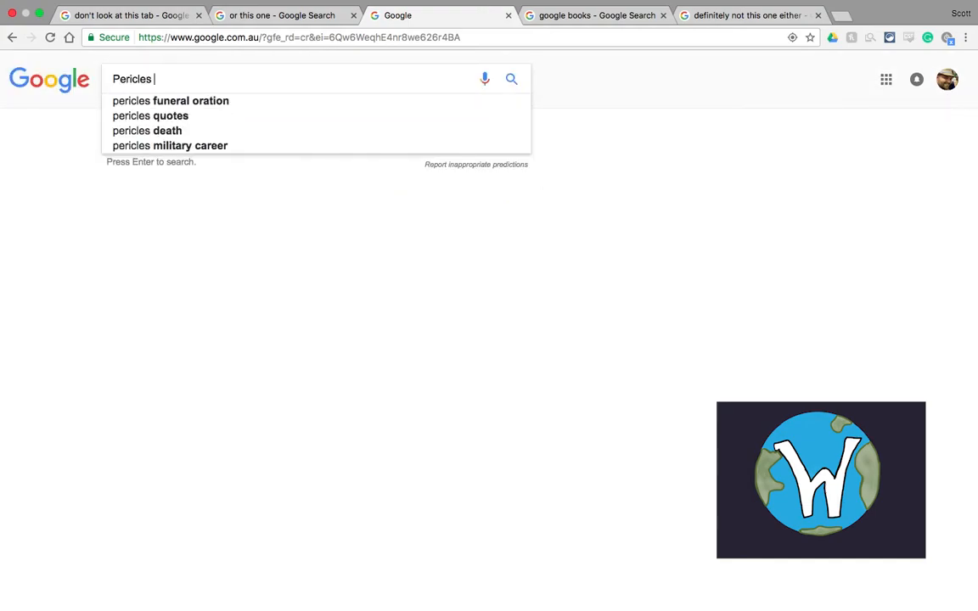
pyautogui.write('successful le')
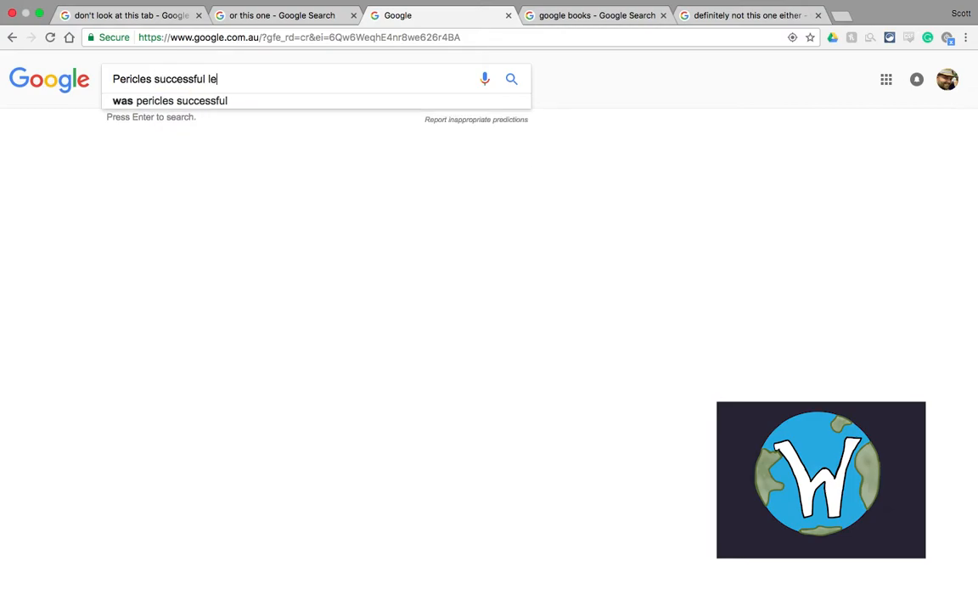
pyautogui.write('ader legacy')
# - Run the web search for 'Pericles successful leader legacy' and review the results
pyautogui.press('Return')
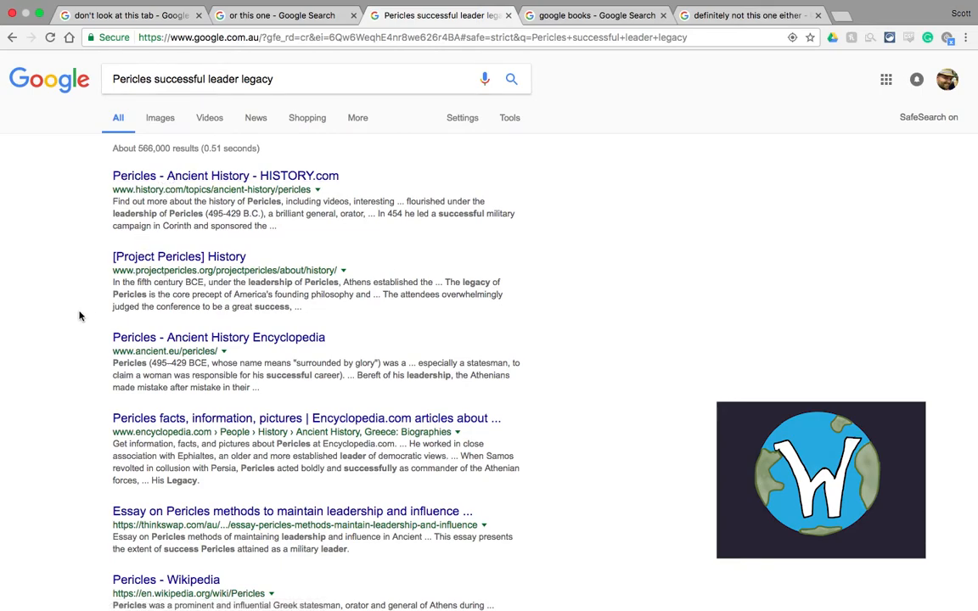
pyautogui.scroll(-1, 165, 314)
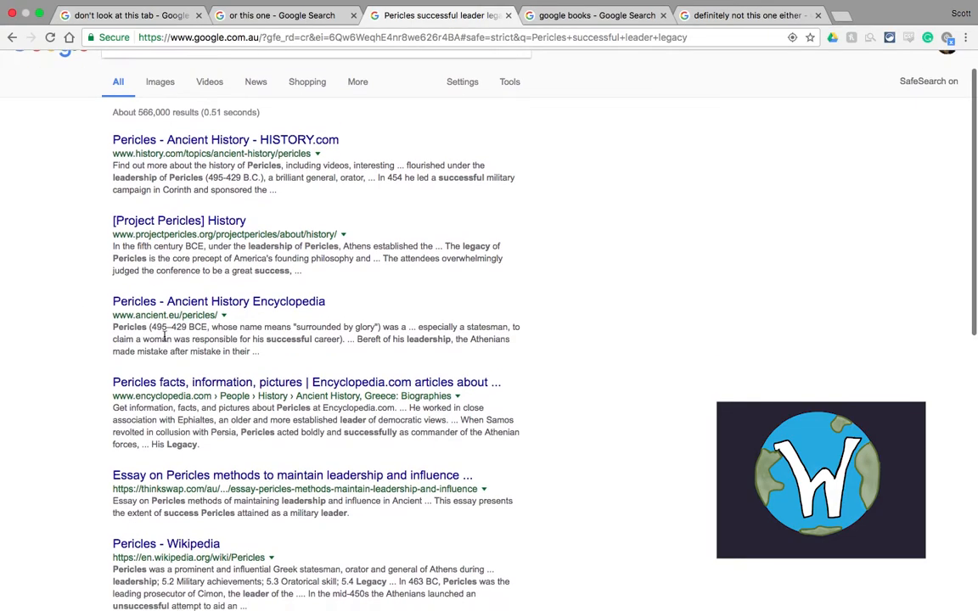
pyautogui.scroll(-1, 163, 333)
pyautogui.scroll(-1, 85, 373)
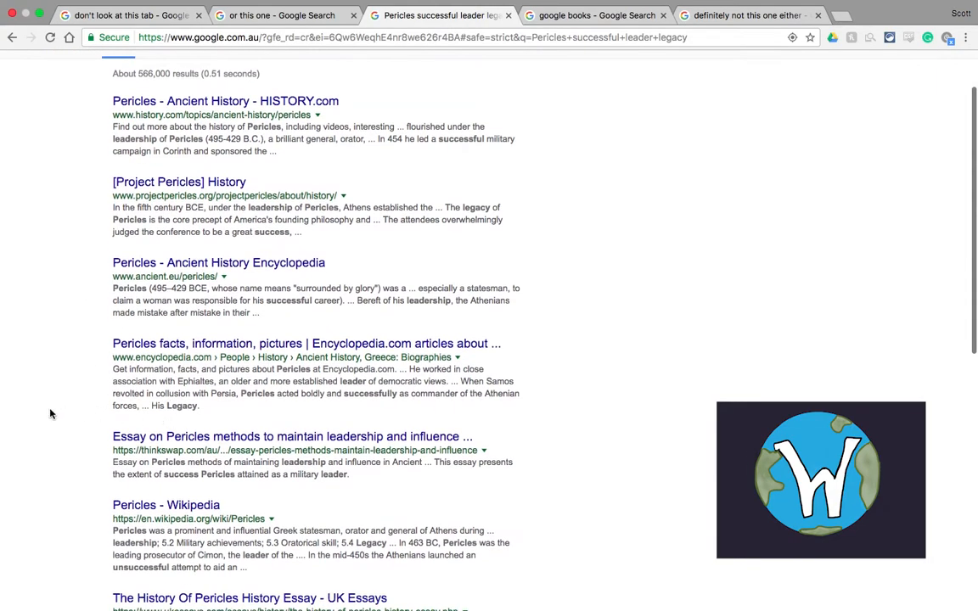
pyautogui.scroll(-3, 44, 367)
pyautogui.scroll(-1, 255, 382)
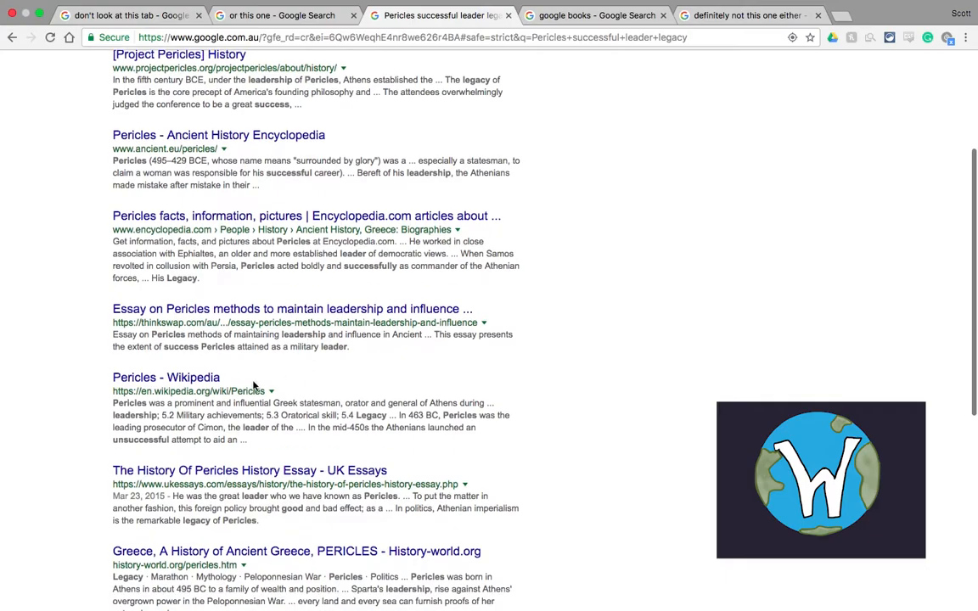
pyautogui.scroll(-1, 179, 424)
pyautogui.scroll(-2, 80, 367)
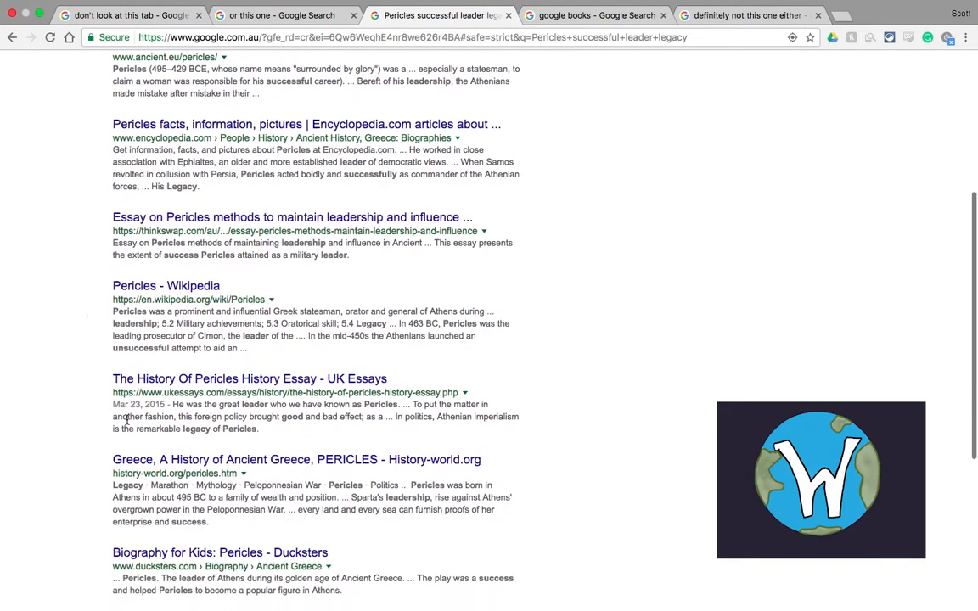
pyautogui.scroll(-1, 187, 407)
pyautogui.scroll(-2, 179, 394)
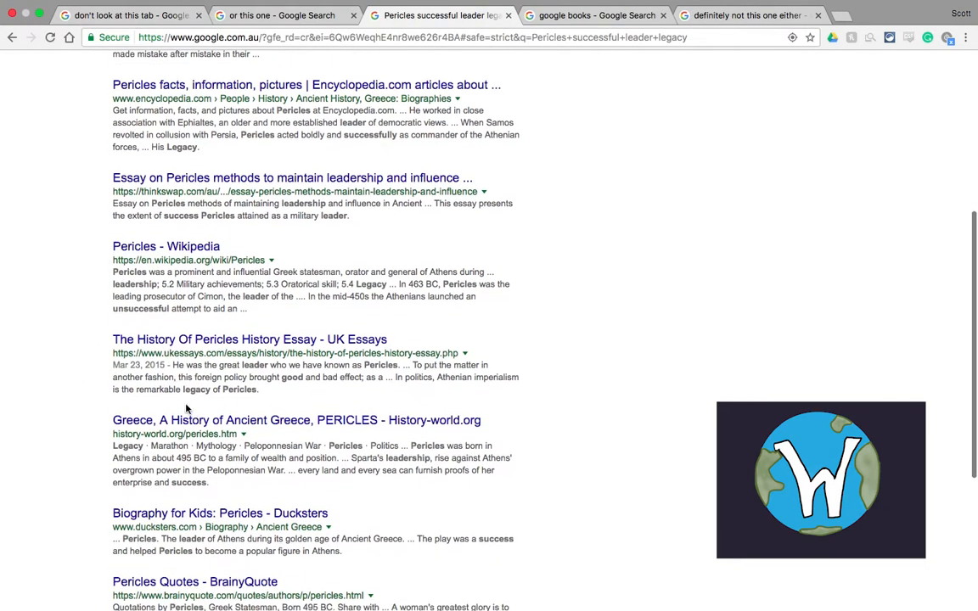
pyautogui.scroll(-1, 176, 392)
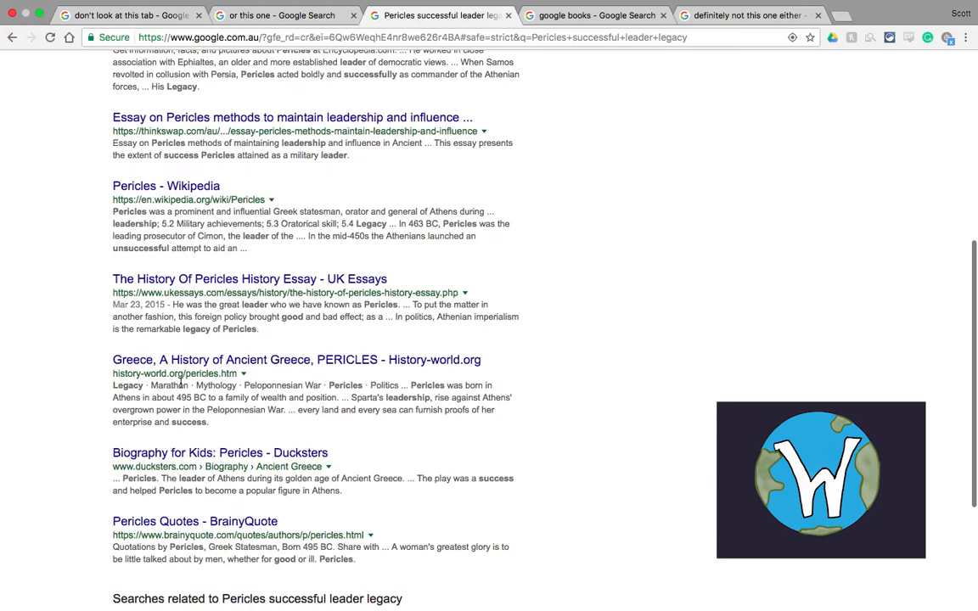
pyautogui.scroll(-1, 165, 348)
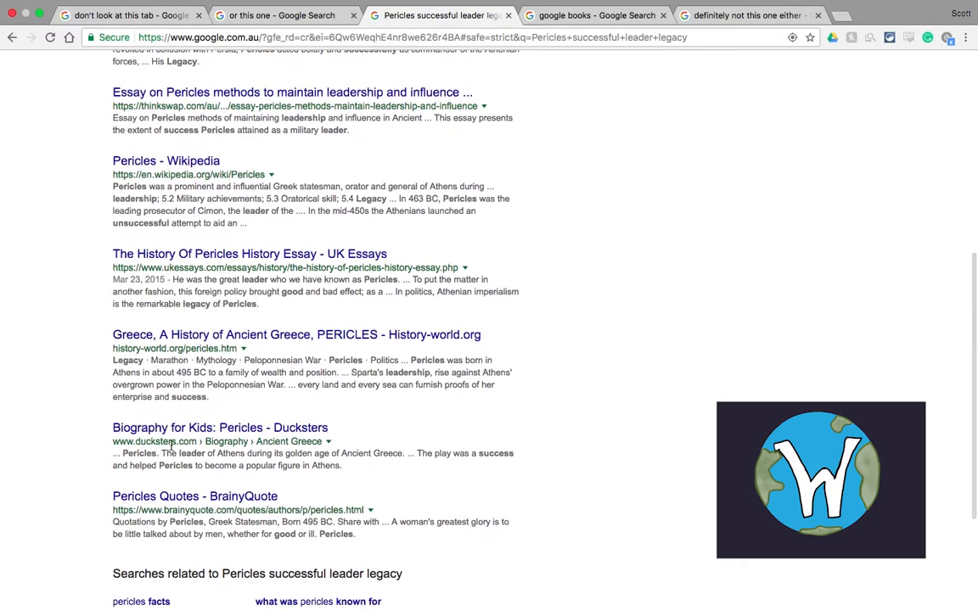
pyautogui.scroll(2, 120, 497)
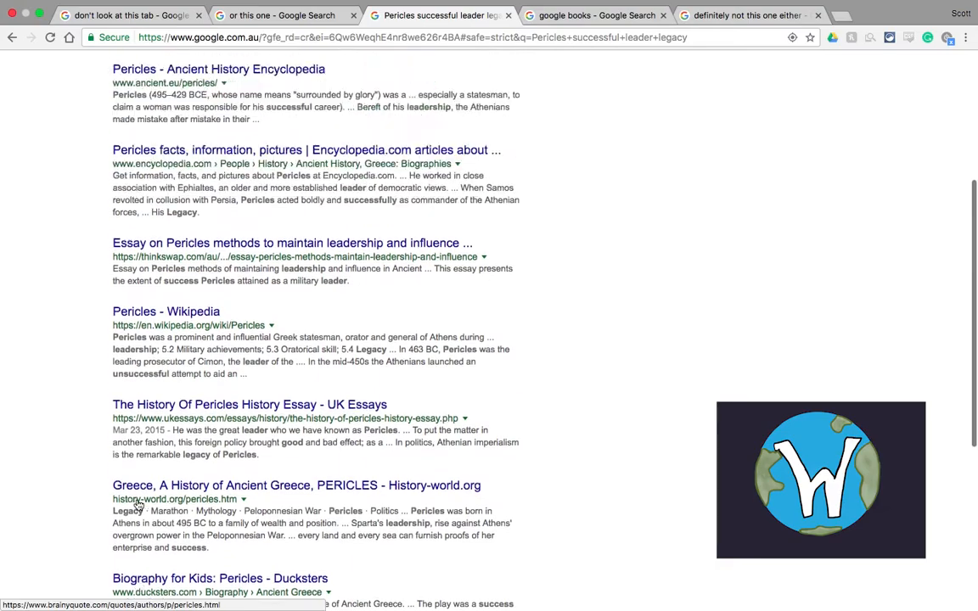
pyautogui.scroll(3, 136, 502)
pyautogui.scroll(-10, 138, 505)
pyautogui.scroll(5, 138, 504)
pyautogui.scroll(5, 137, 504)
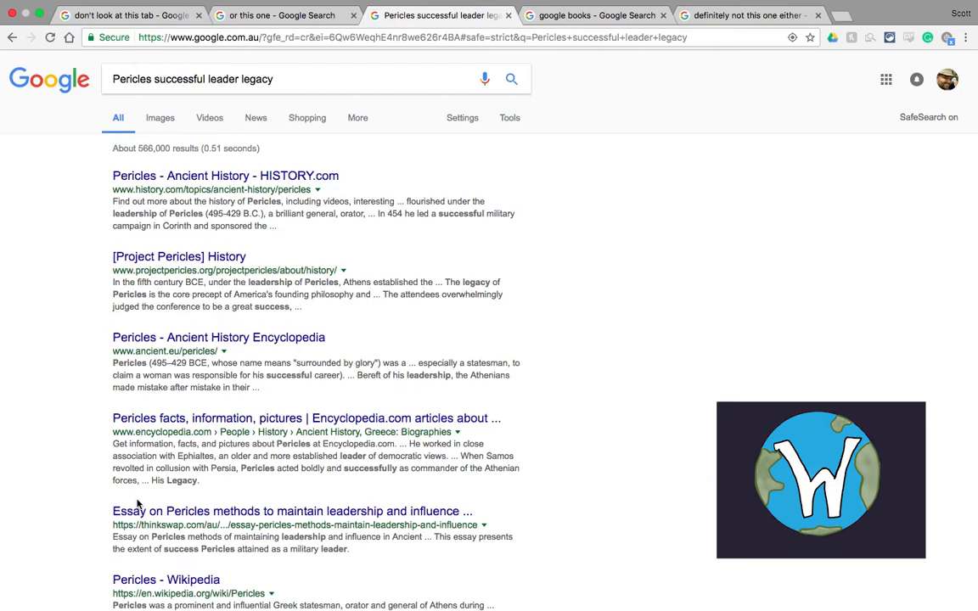
# - Search Google Books for 'pericles successful leader legacy', bringing up about 3,870 book results
pyautogui.click(586, 16)
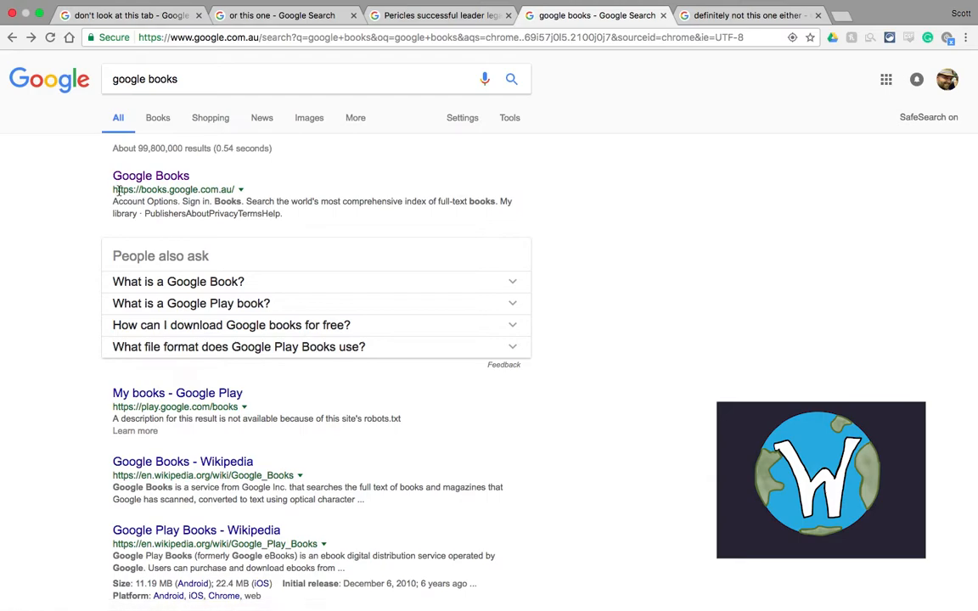
pyautogui.click(160, 177)
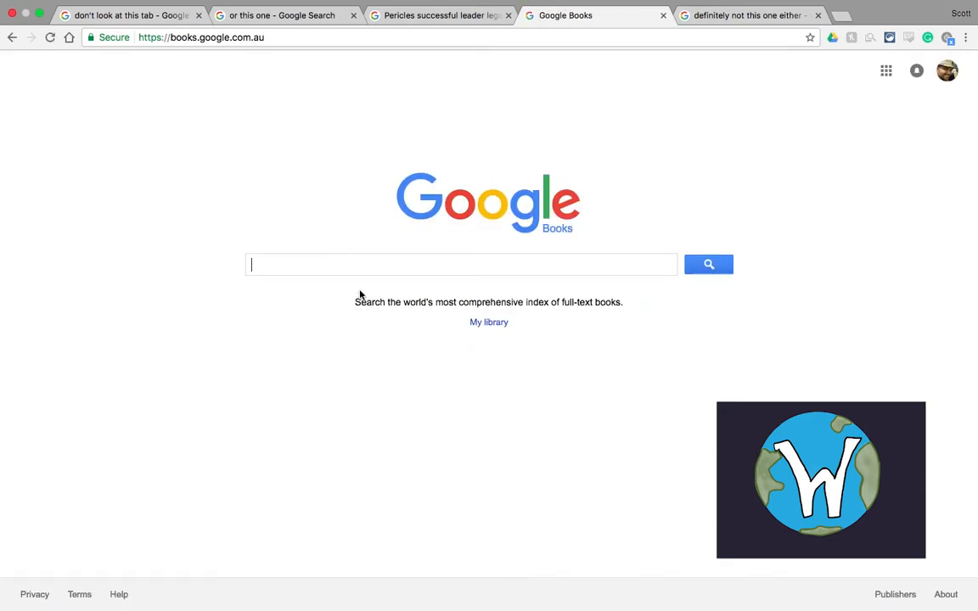
pyautogui.write('pericles ')
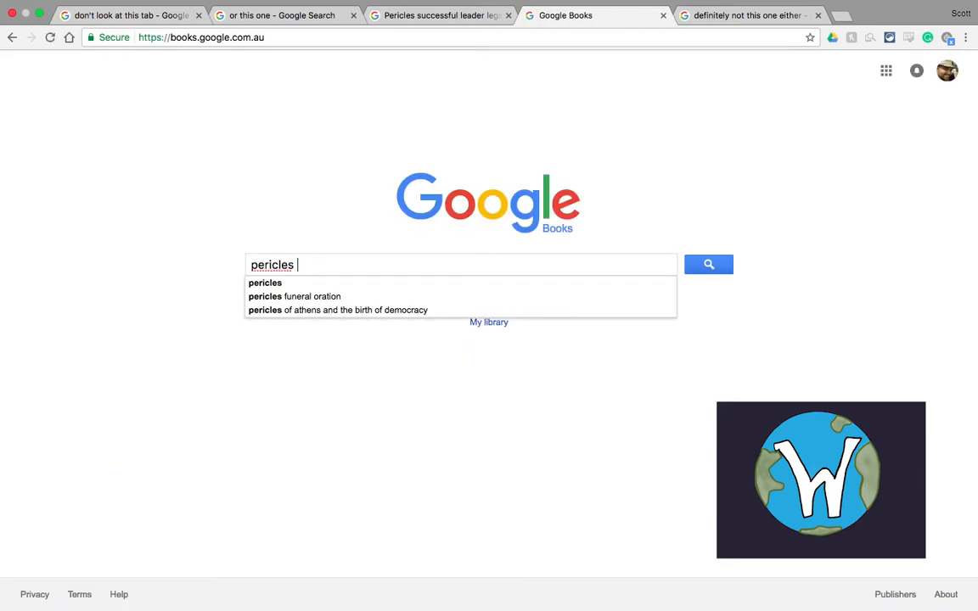
pyautogui.write('succ')
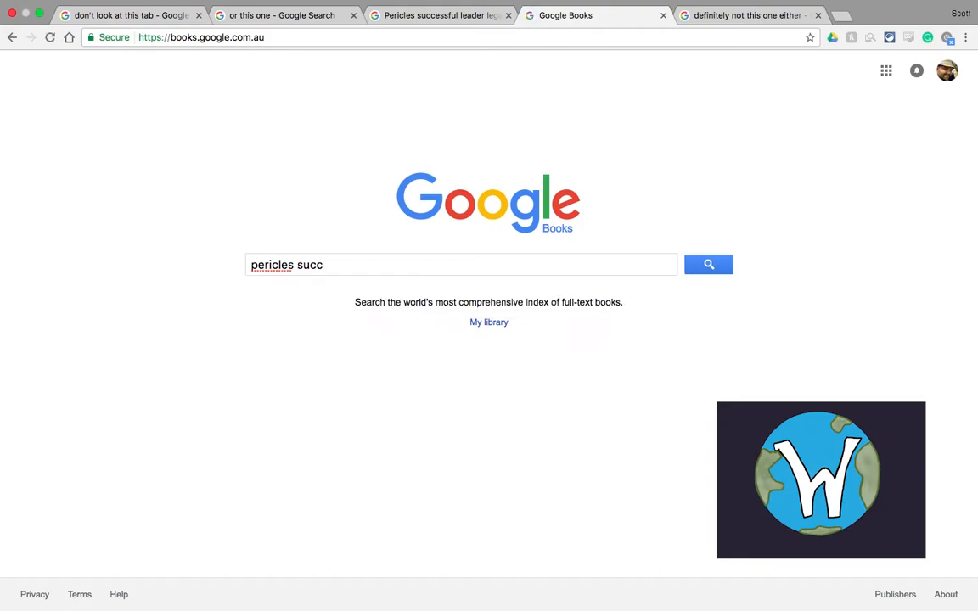
pyautogui.write('essful leader legacy')
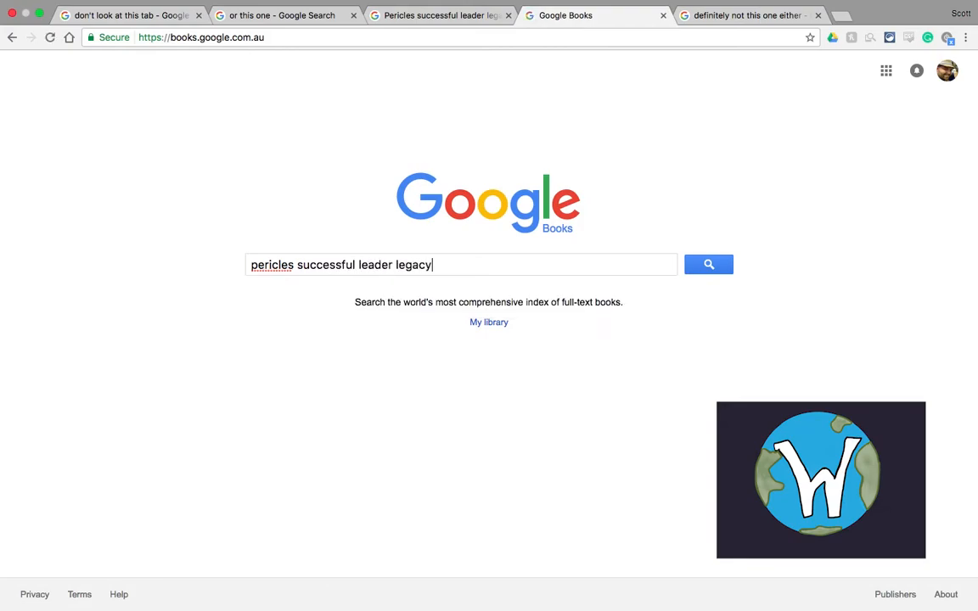
pyautogui.press('Return')
pyautogui.scroll(-1, 379, 384)
pyautogui.scroll(-1, 378, 383)
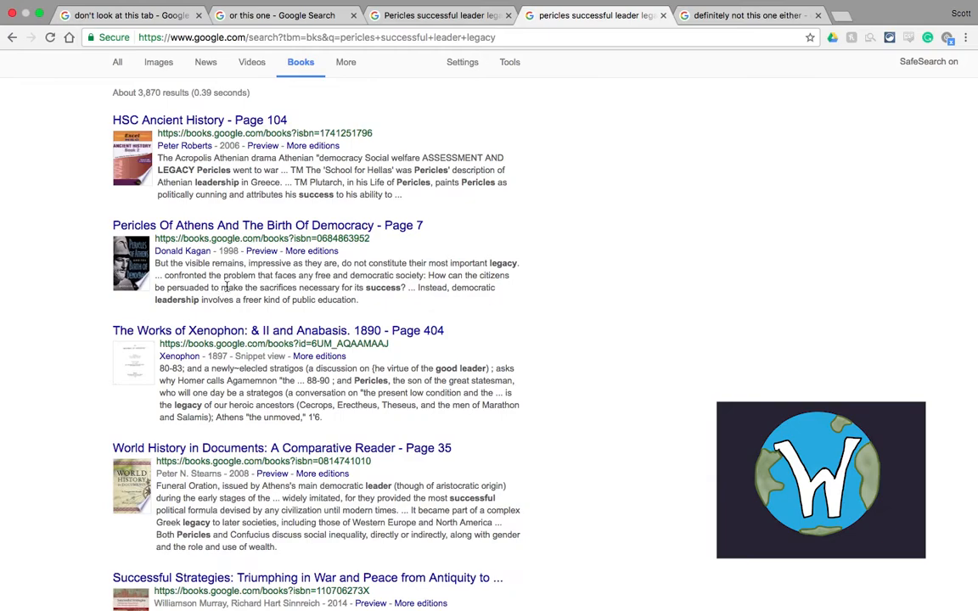
# - Open Kagan's Pericles Of Athens in a new tab and move to page 2 of the book results
pyautogui.rightClick(225, 226)
pyautogui.click(255, 228)
pyautogui.scroll(-1, 247, 286)
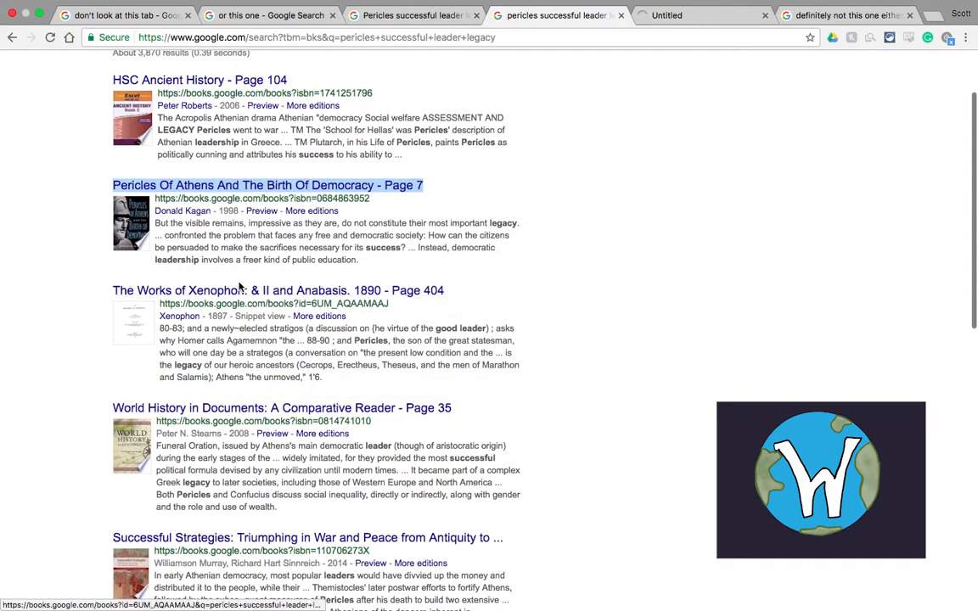
pyautogui.scroll(-2, 247, 287)
pyautogui.scroll(-2, 247, 287)
pyautogui.scroll(-1, 236, 318)
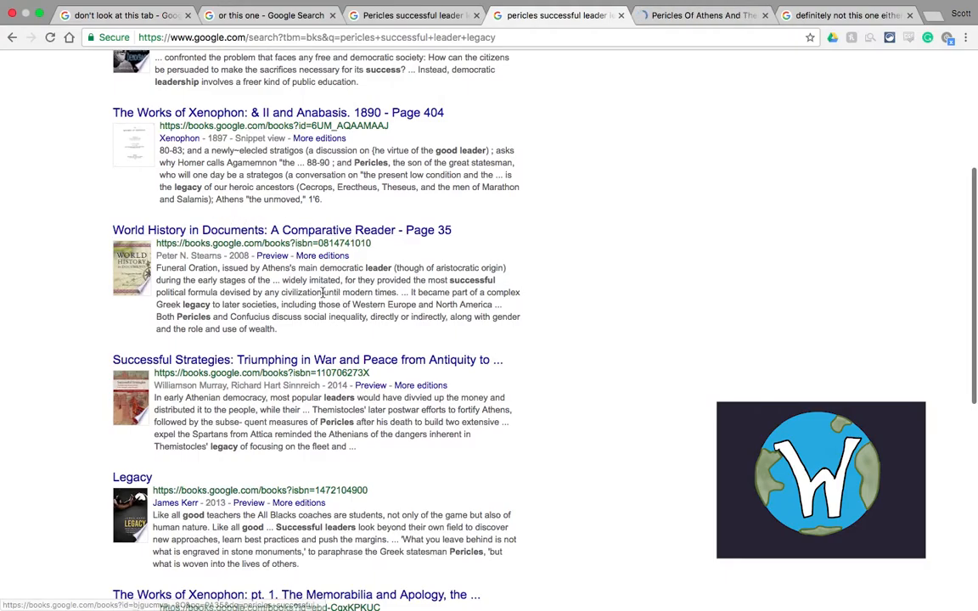
pyautogui.scroll(-1, 309, 292)
pyautogui.scroll(-2, 308, 293)
pyautogui.scroll(-1, 297, 340)
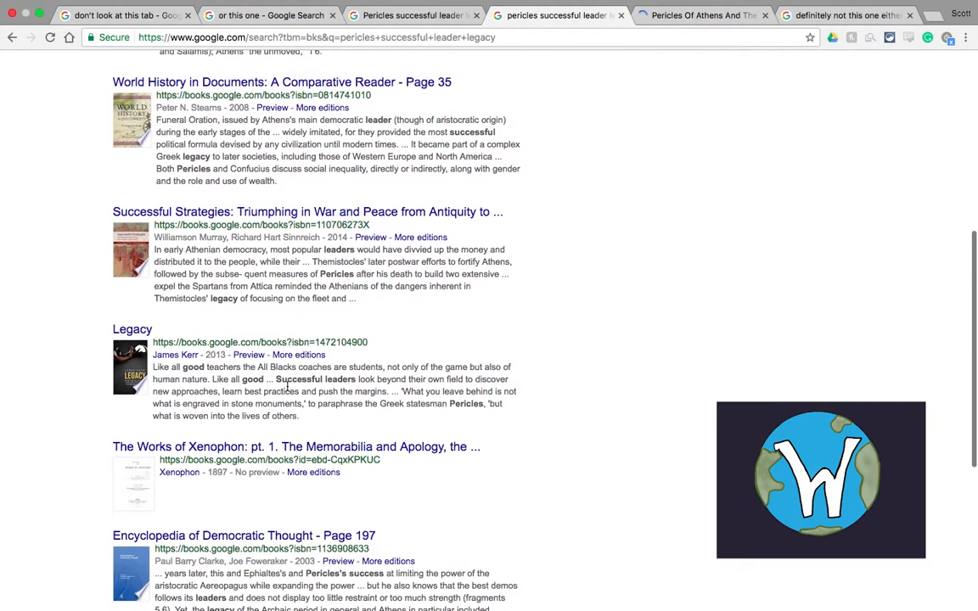
pyautogui.scroll(-1, 288, 386)
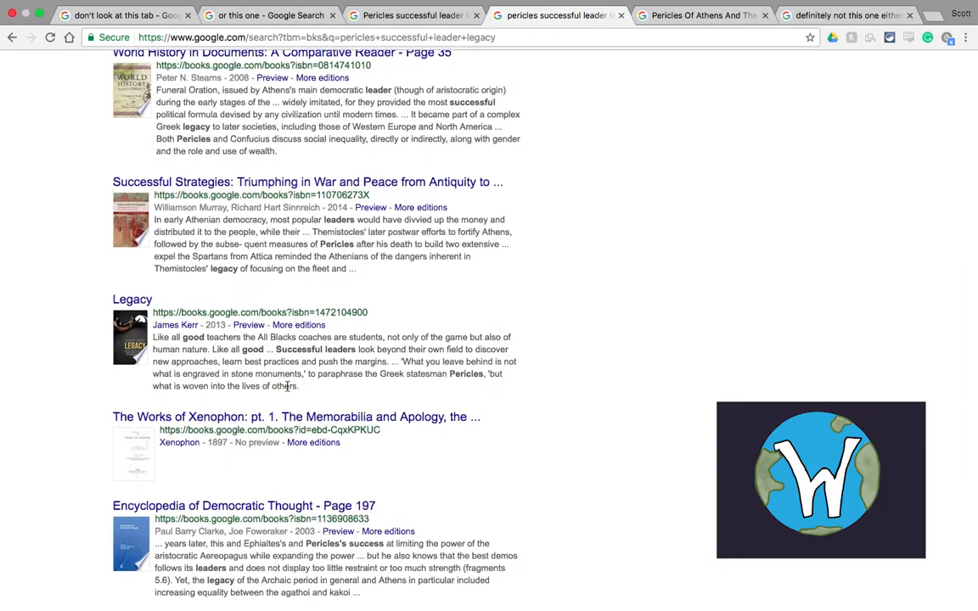
pyautogui.scroll(-3, 162, 399)
pyautogui.scroll(-4, 173, 403)
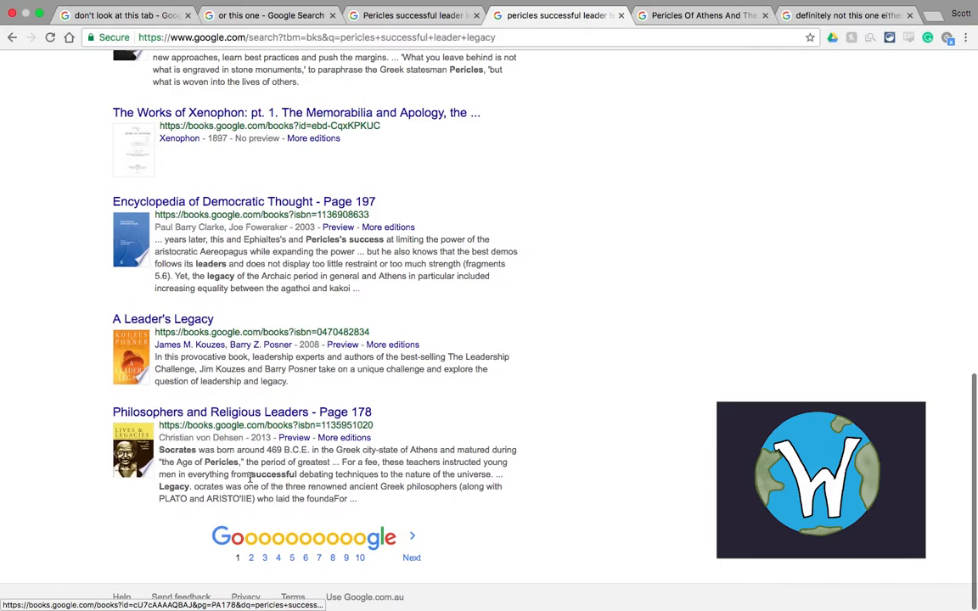
pyautogui.click(411, 558)
pyautogui.scroll(-1, 321, 332)
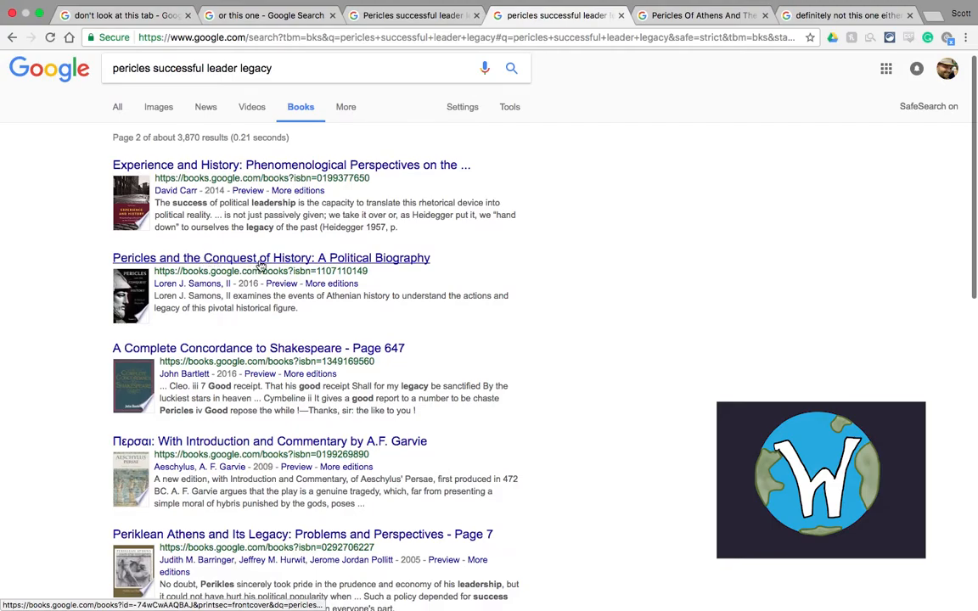
pyautogui.scroll(-6, 254, 288)
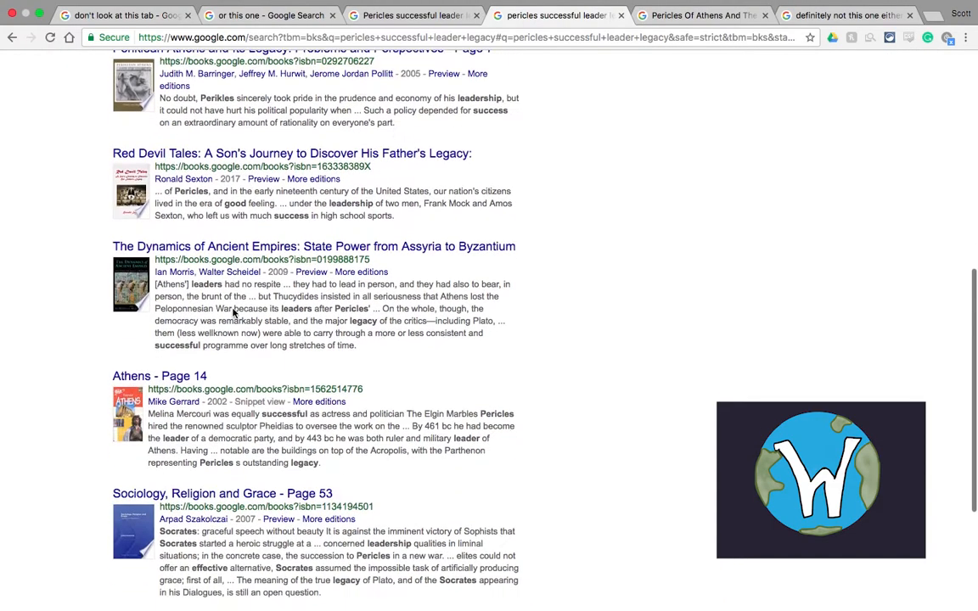
pyautogui.scroll(2, 233, 310)
pyautogui.scroll(1, 232, 310)
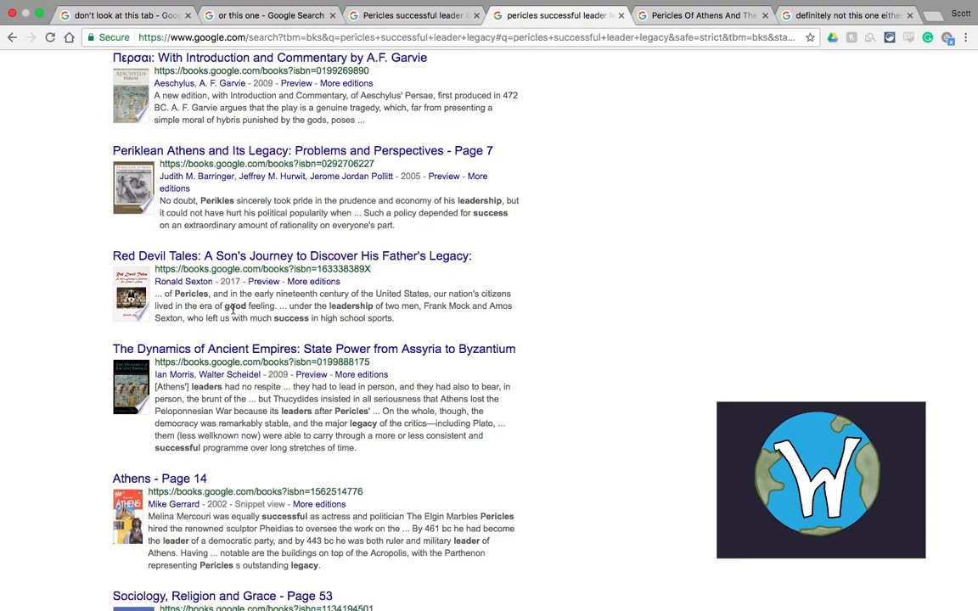
pyautogui.scroll(-3, 230, 310)
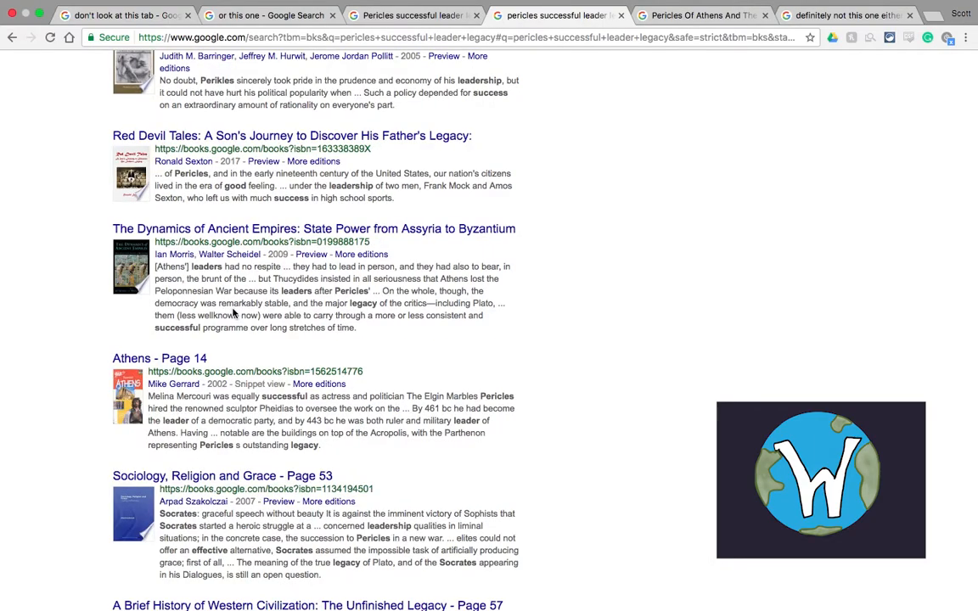
pyautogui.scroll(-3, 233, 313)
pyautogui.scroll(-2, 233, 313)
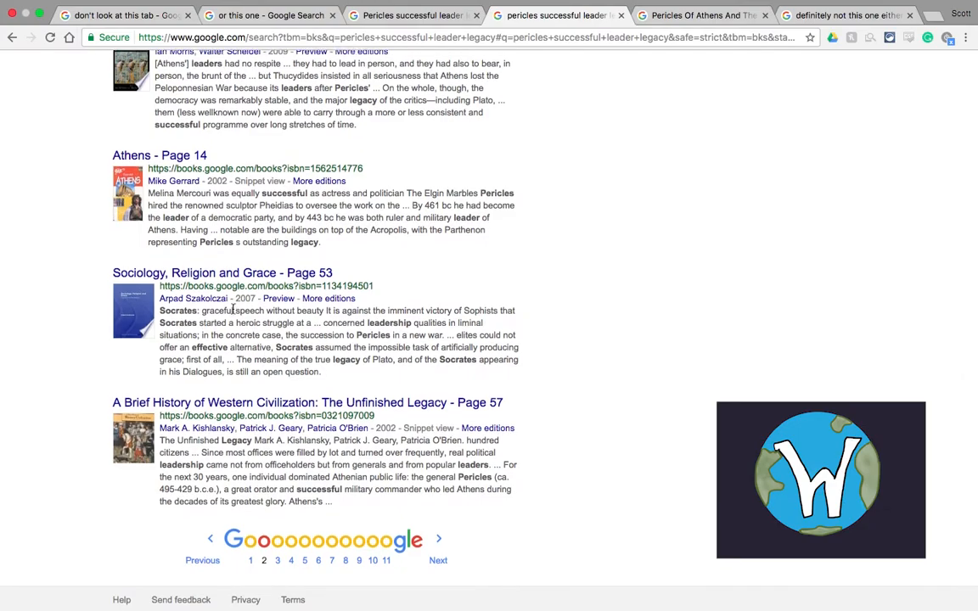
pyautogui.scroll(10, 233, 310)
# - Switch to the Pericles Of Athens preview at page 7 with the legacy passage highlighted
pyautogui.click(679, 17)
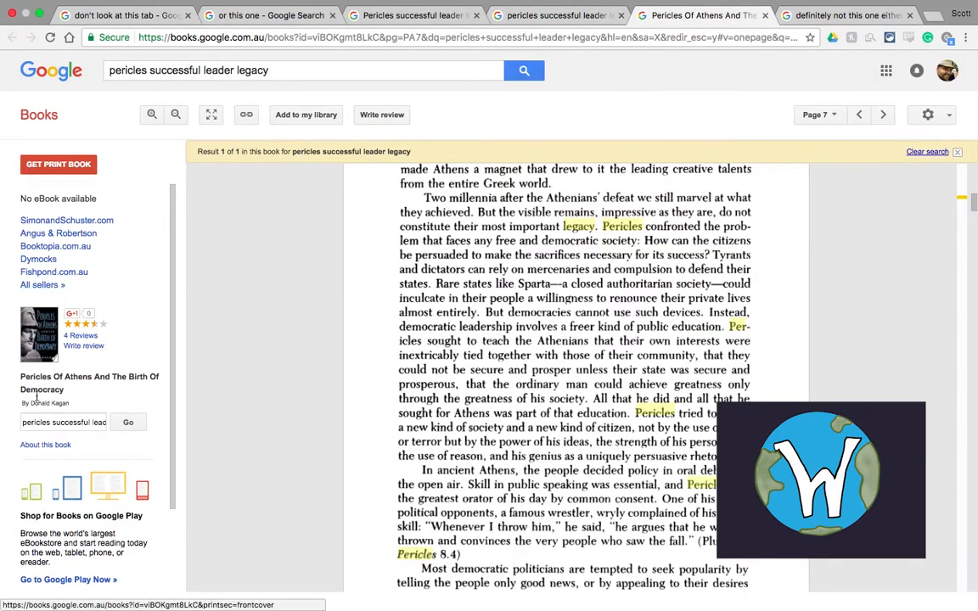
pyautogui.scroll(-2, 43, 452)
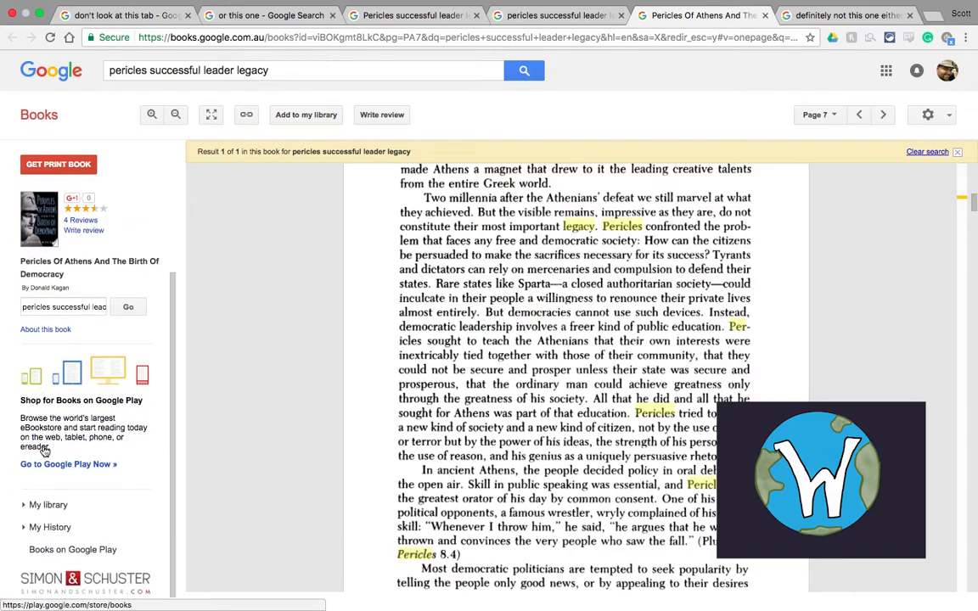
pyautogui.scroll(2, 48, 379)
pyautogui.scroll(3, 49, 379)
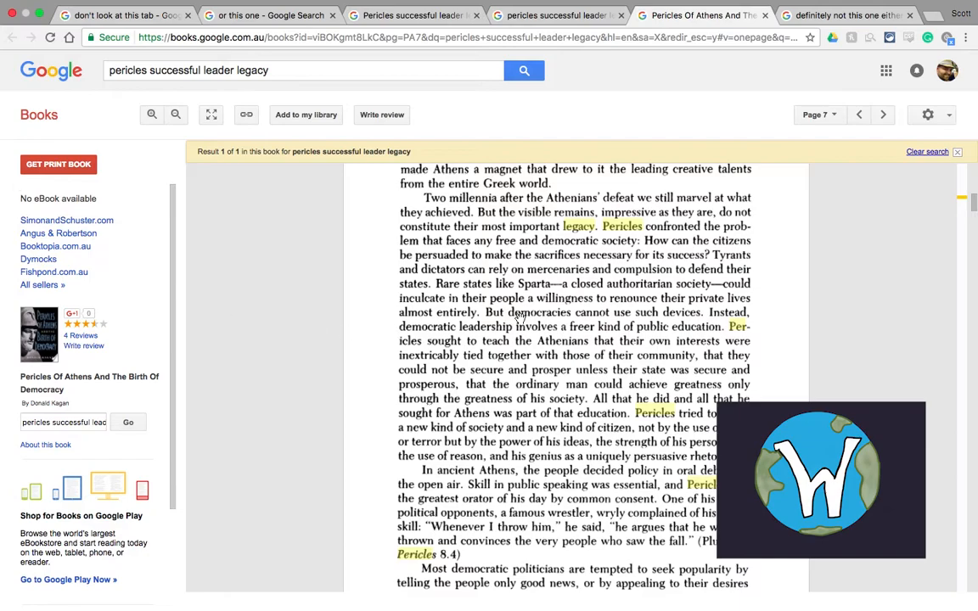
pyautogui.scroll(1, 519, 317)
pyautogui.scroll(2, 520, 317)
pyautogui.scroll(-2, 520, 317)
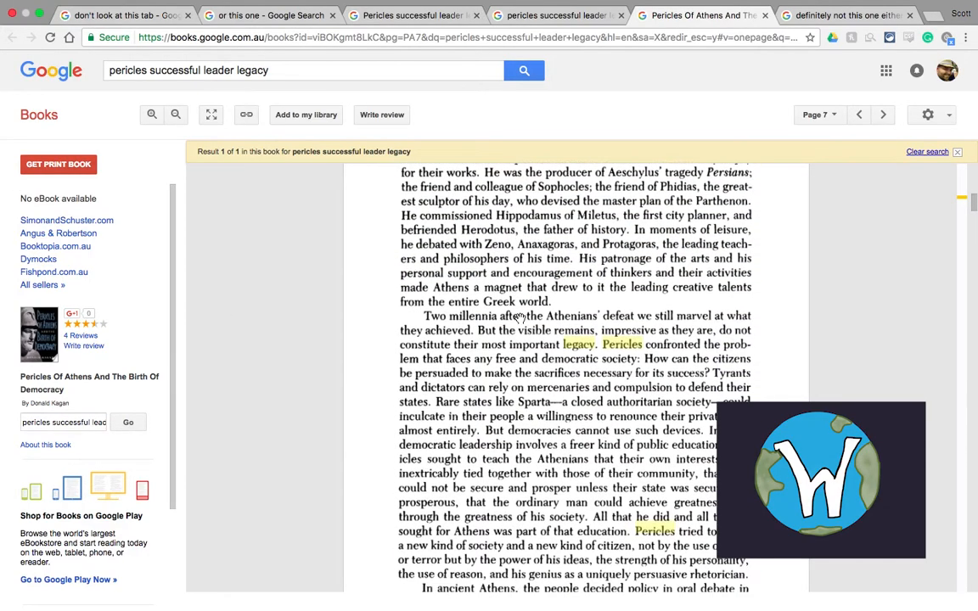
pyautogui.scroll(-1, 518, 355)
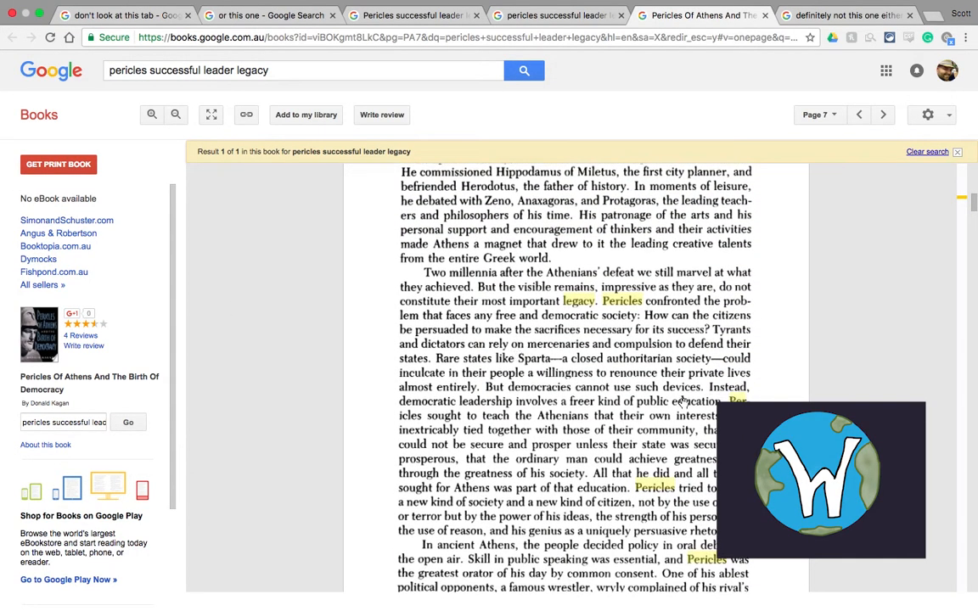
pyautogui.scroll(-8, 634, 374)
pyautogui.scroll(3, 629, 456)
pyautogui.scroll(3, 629, 456)
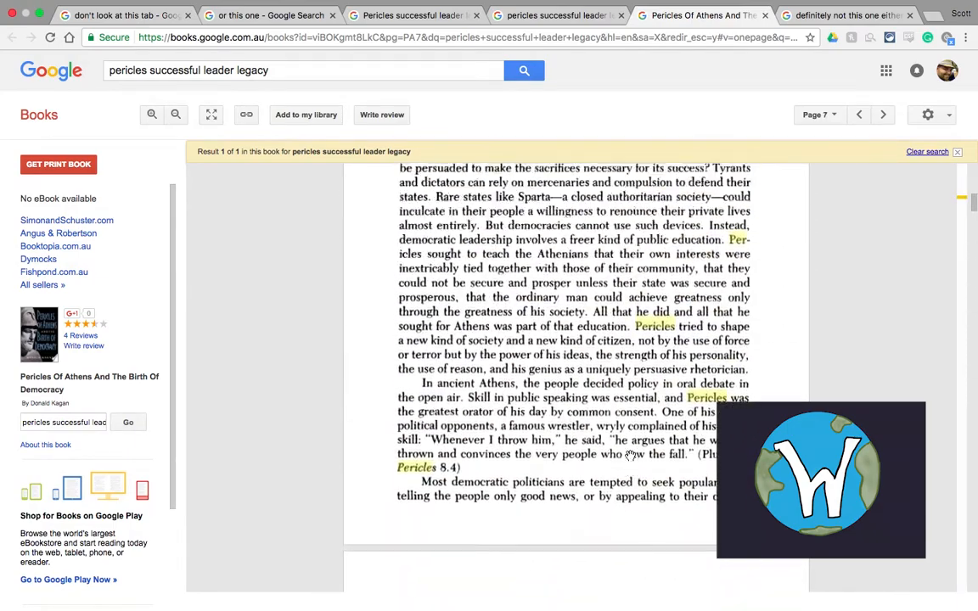
pyautogui.scroll(1, 594, 382)
pyautogui.scroll(1, 577, 340)
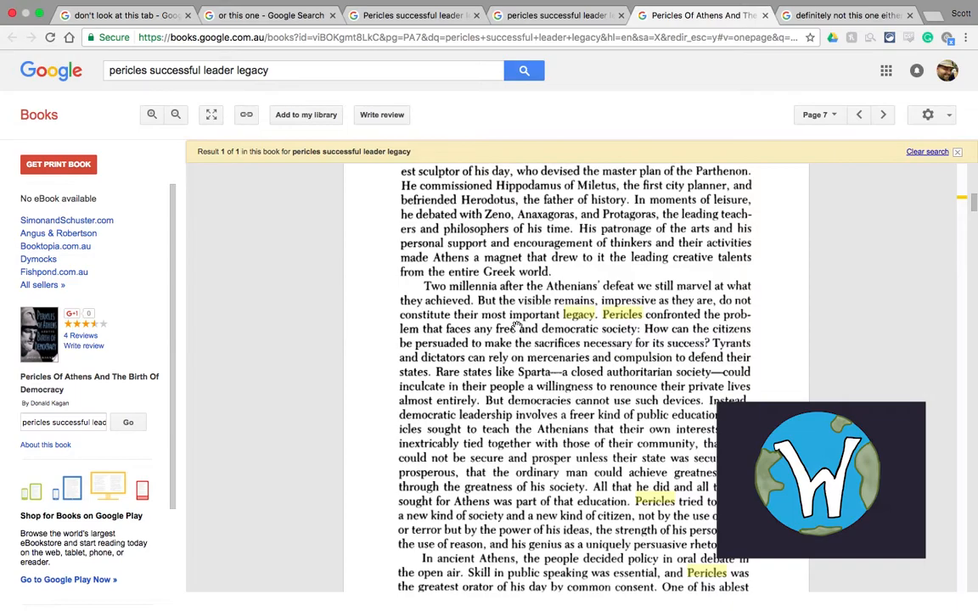
pyautogui.scroll(-1, 517, 326)
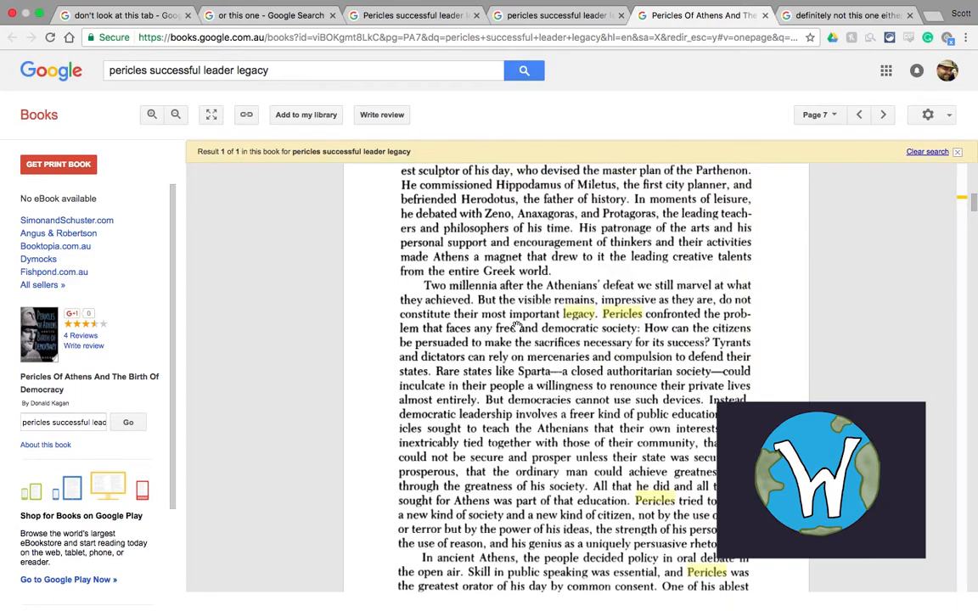
pyautogui.scroll(-2, 517, 326)
pyautogui.scroll(-1, 517, 326)
pyautogui.scroll(-3, 517, 326)
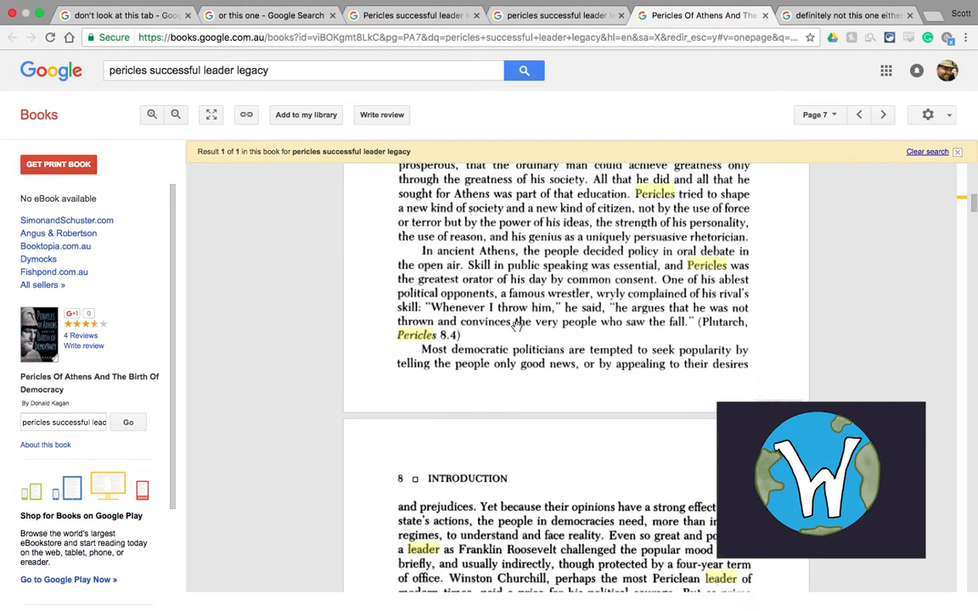
pyautogui.scroll(-4, 516, 326)
pyautogui.scroll(-3, 517, 326)
pyautogui.scroll(-5, 517, 326)
pyautogui.scroll(-2, 517, 326)
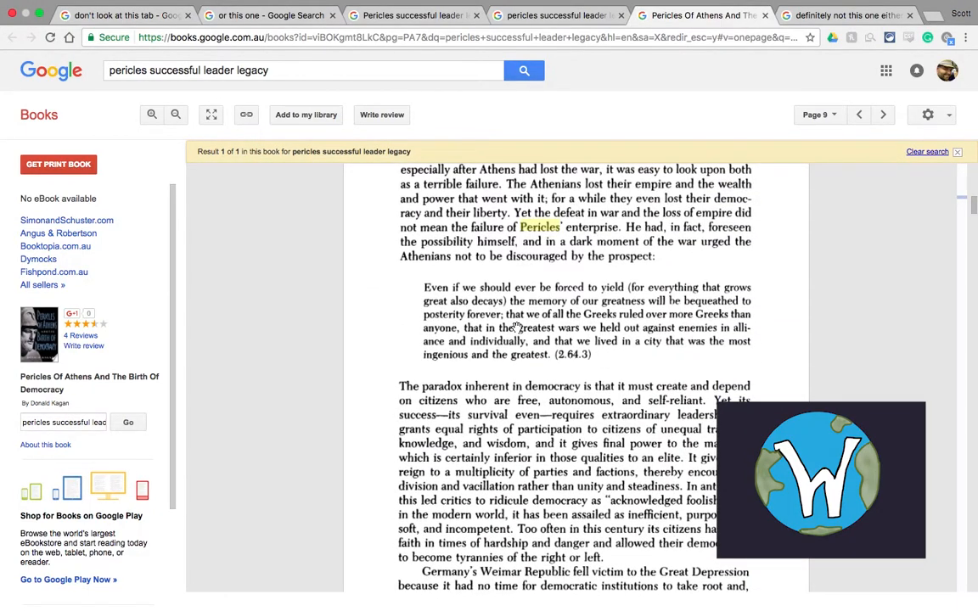
pyautogui.scroll(-4, 517, 326)
pyautogui.scroll(-2, 517, 326)
pyautogui.scroll(-2, 517, 326)
pyautogui.scroll(-1, 517, 326)
pyautogui.scroll(-3, 517, 326)
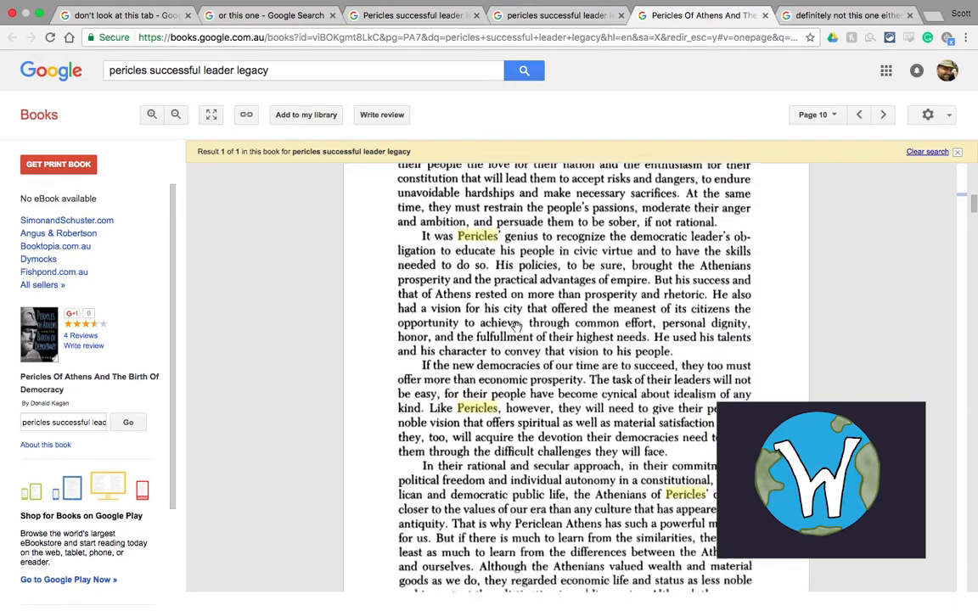
pyautogui.scroll(-1, 517, 326)
pyautogui.scroll(-8, 517, 326)
pyautogui.scroll(-15, 517, 326)
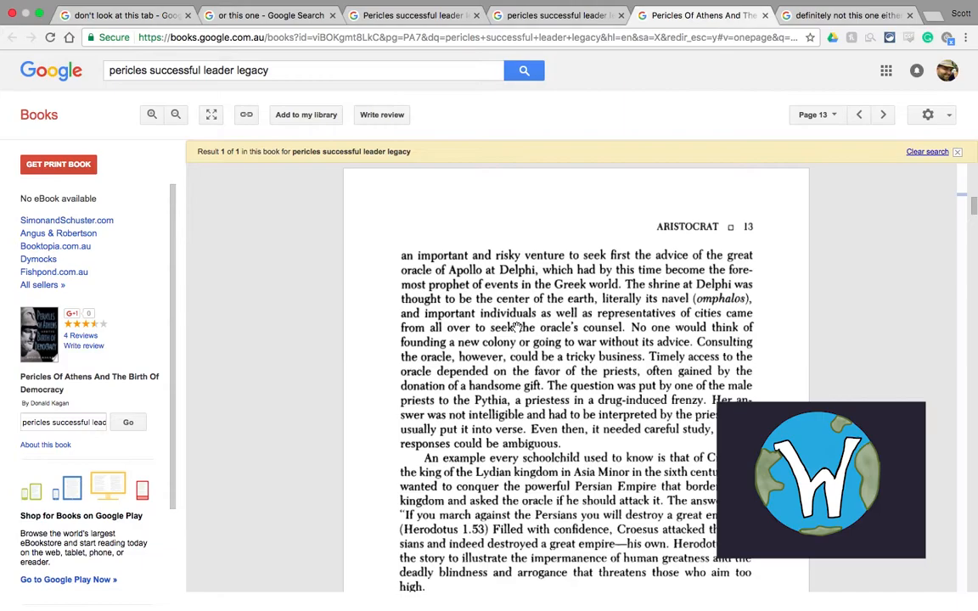
pyautogui.scroll(-4, 517, 326)
pyautogui.scroll(-1, 517, 326)
pyautogui.scroll(-2, 517, 326)
pyautogui.scroll(-3, 517, 326)
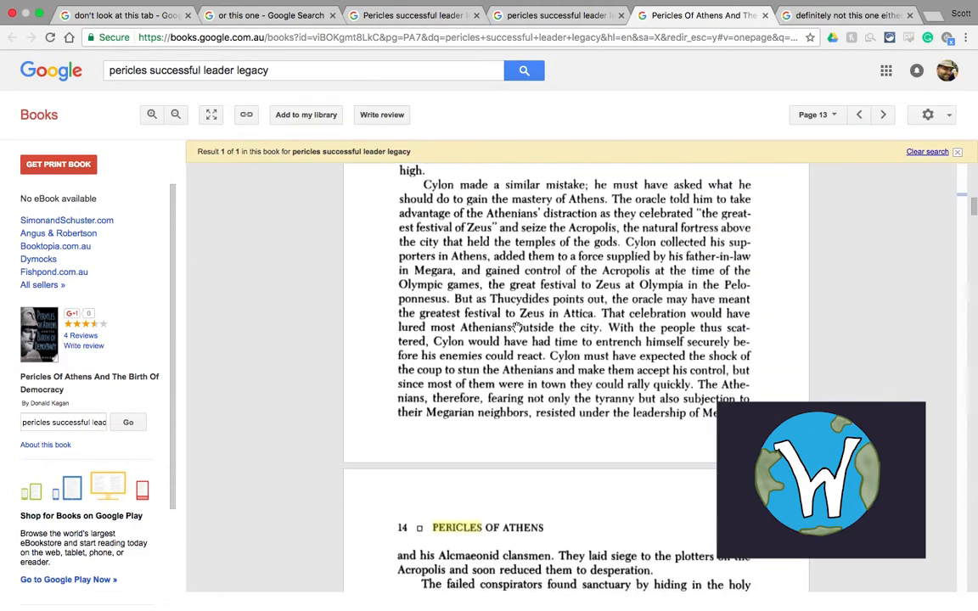
pyautogui.scroll(-4, 517, 326)
pyautogui.scroll(-1, 517, 326)
pyautogui.scroll(-5, 517, 326)
pyautogui.scroll(-2, 517, 326)
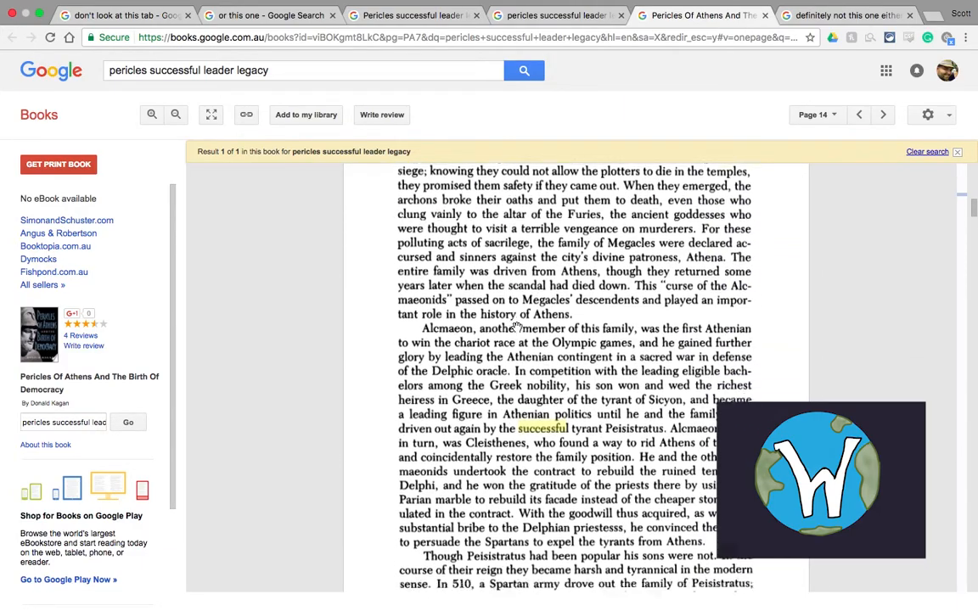
pyautogui.scroll(-1, 517, 326)
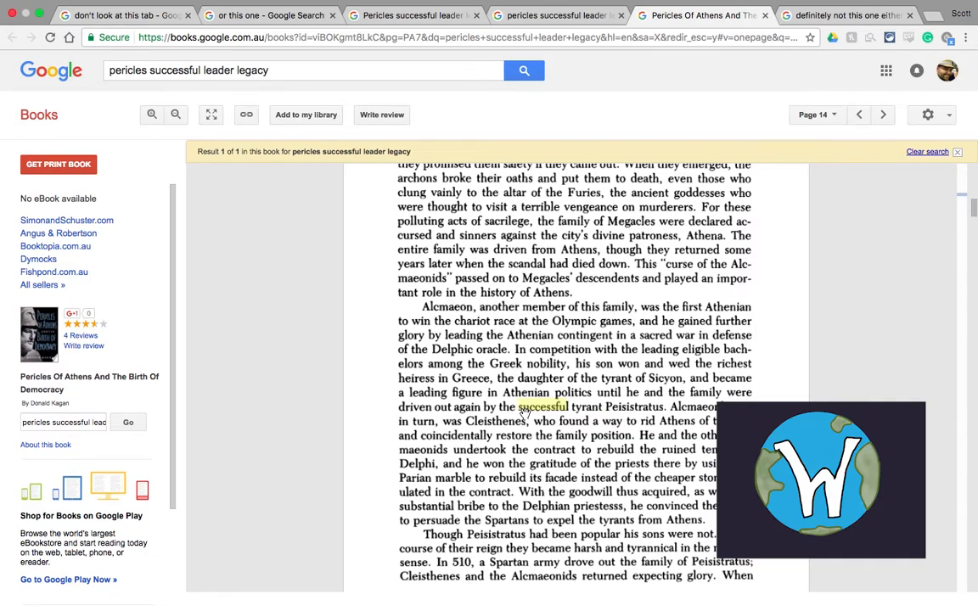
pyautogui.scroll(-2, 524, 414)
pyautogui.scroll(-10, 525, 414)
pyautogui.scroll(-2, 524, 414)
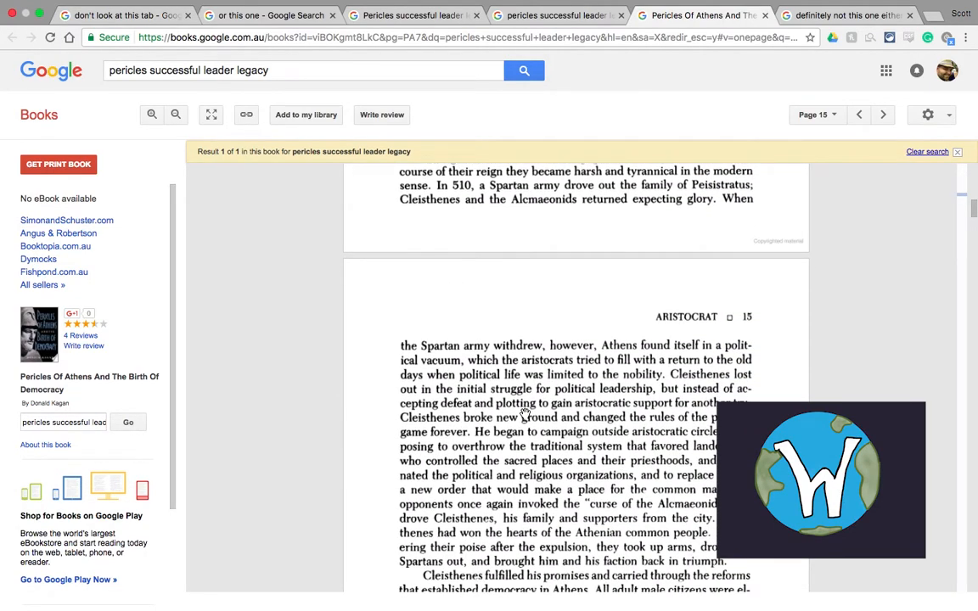
pyautogui.scroll(-2, 525, 414)
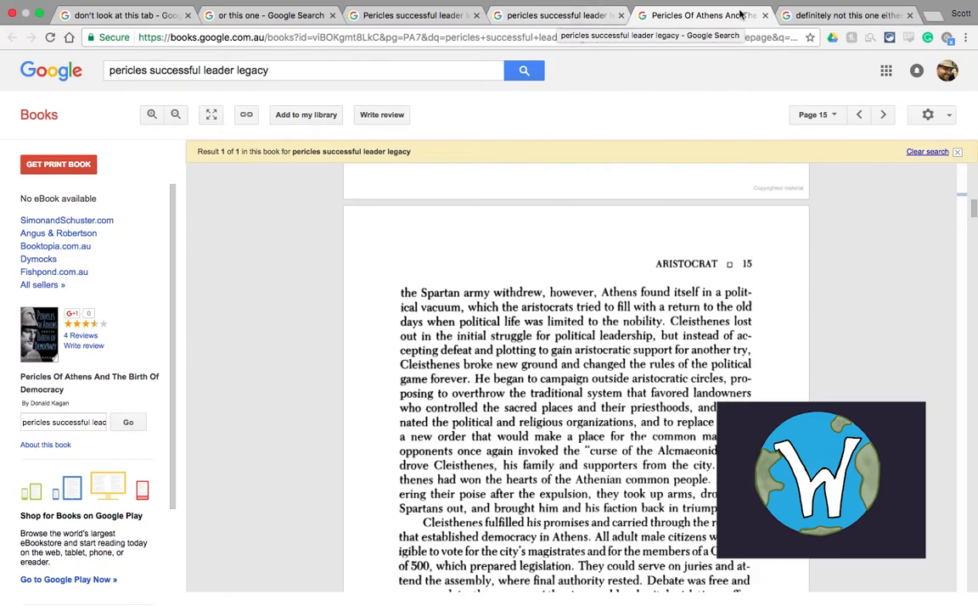
# - Return to the 'Pericles successful leader legacy' web results via the 'or this one' tab
pyautogui.click(263, 15)
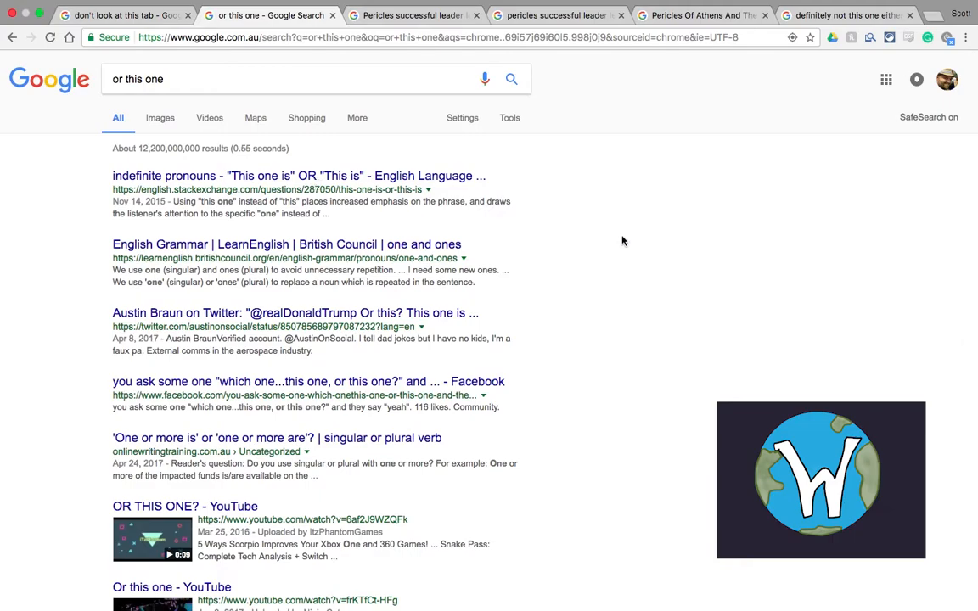
pyautogui.click(421, 18)
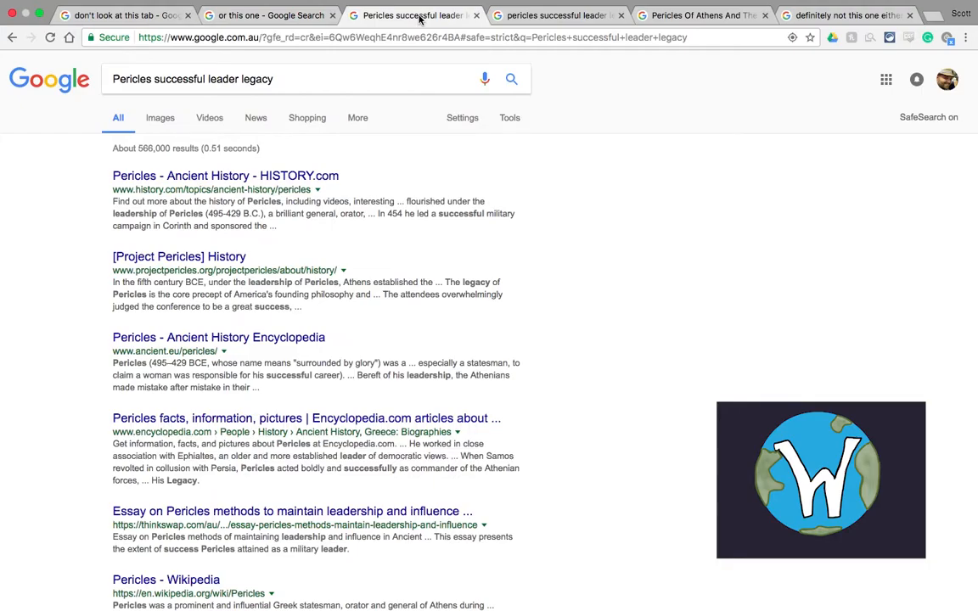